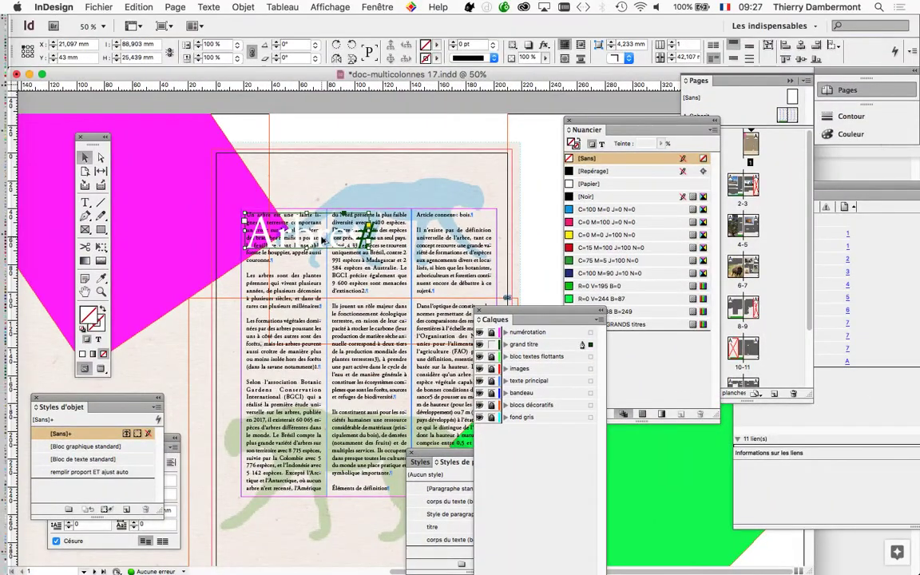
- Show the text wrap settings and wrap the body text around the bounding box of the "Arbres" title frame
left_click(388, 5)
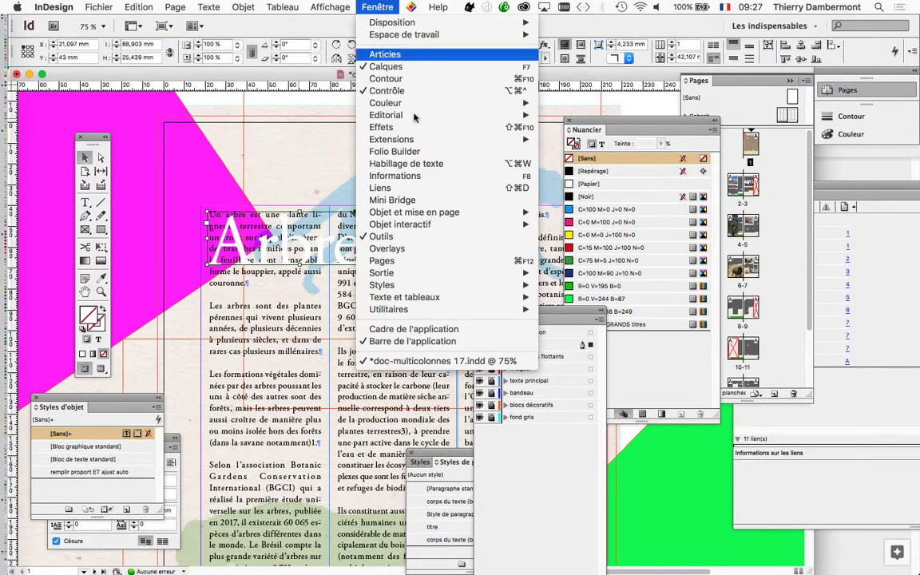
left_click(430, 164)
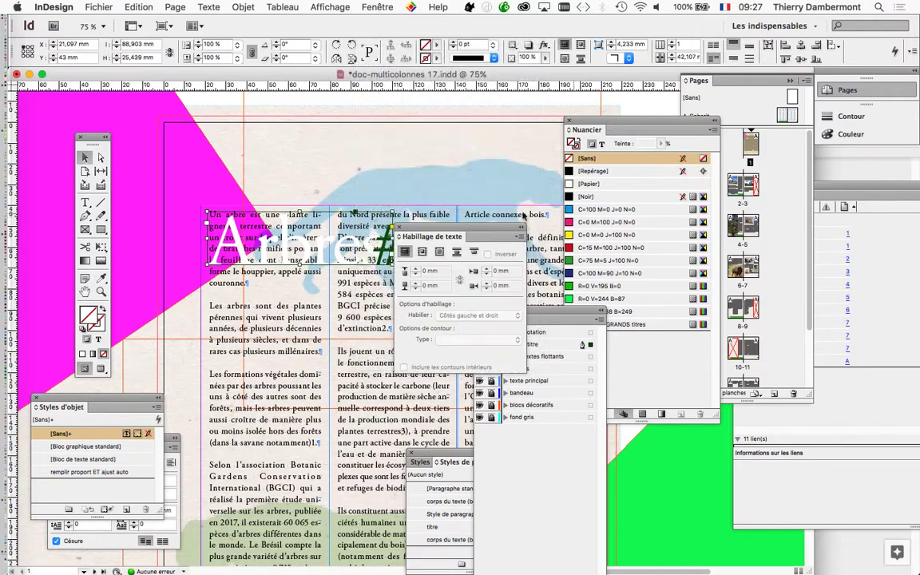
left_click_drag(551, 201, 517, 130)
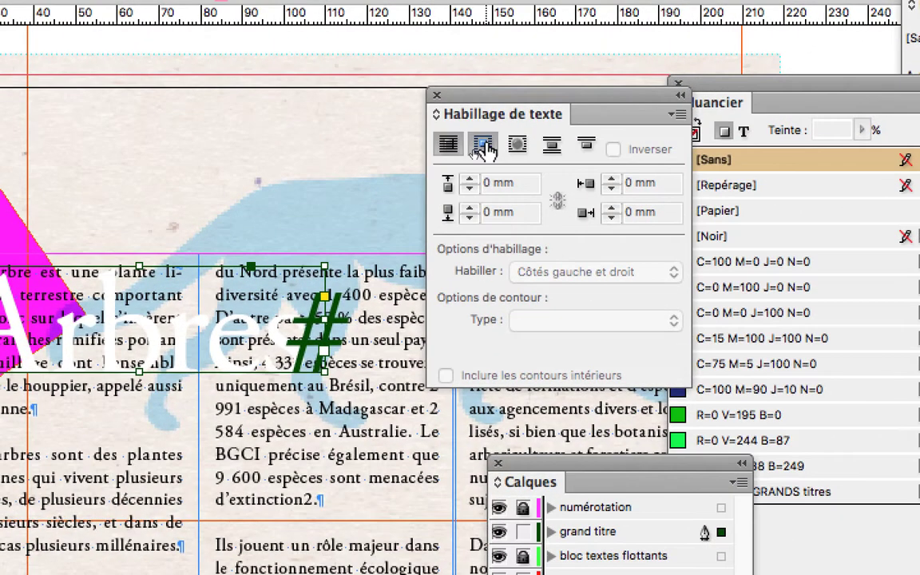
left_click(482, 144)
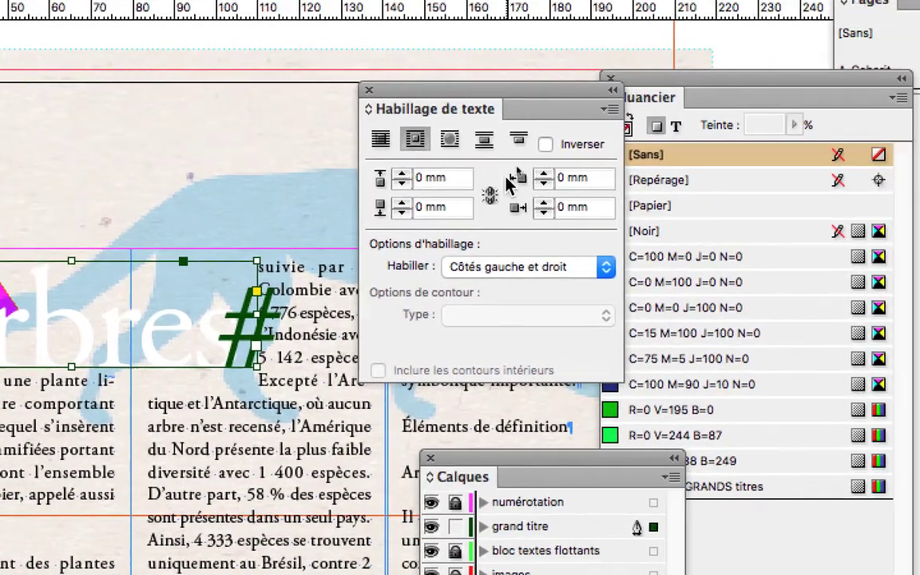
- Link the title frame's four text wrap offsets and set them all to 7 mm
left_click(489, 194)
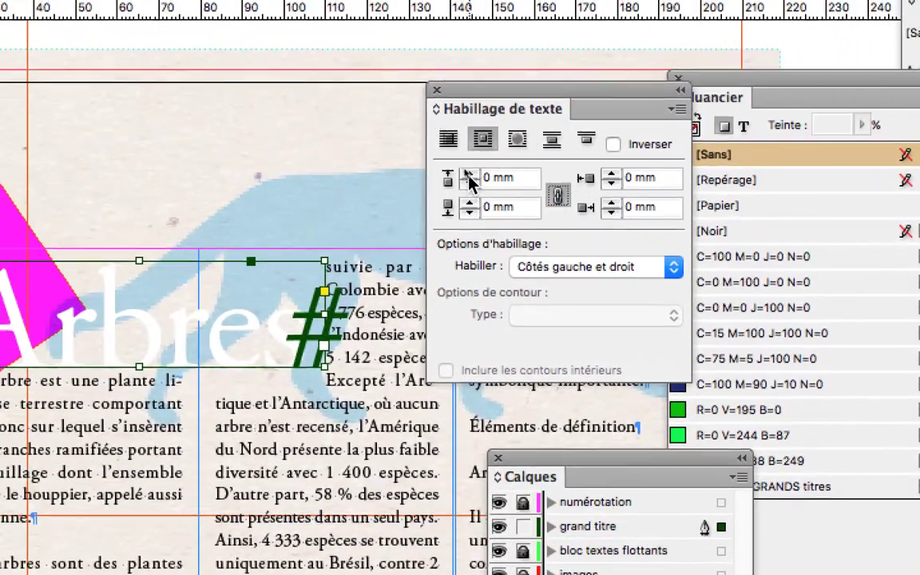
left_click(469, 174)
left_click(468, 175)
left_click(469, 175)
left_click(469, 175)
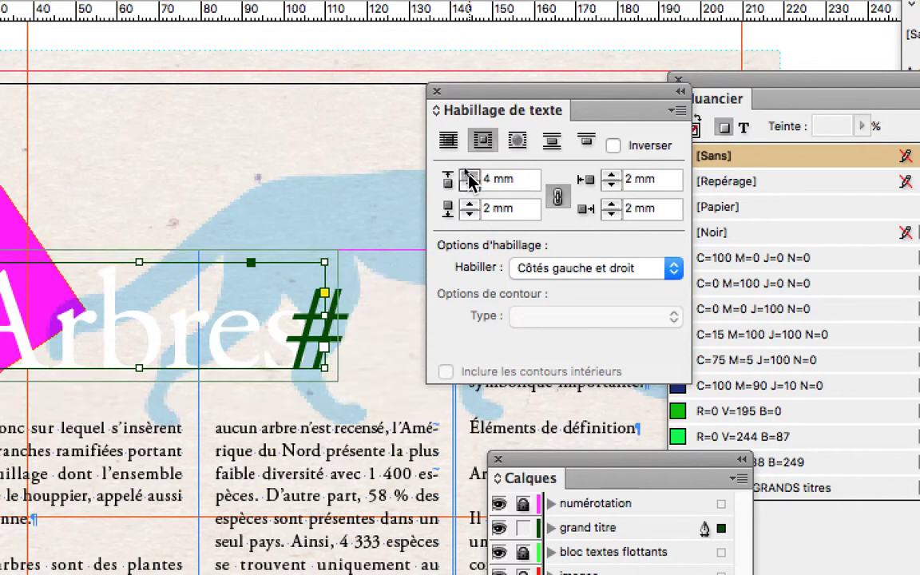
left_click(469, 175)
left_click(469, 175)
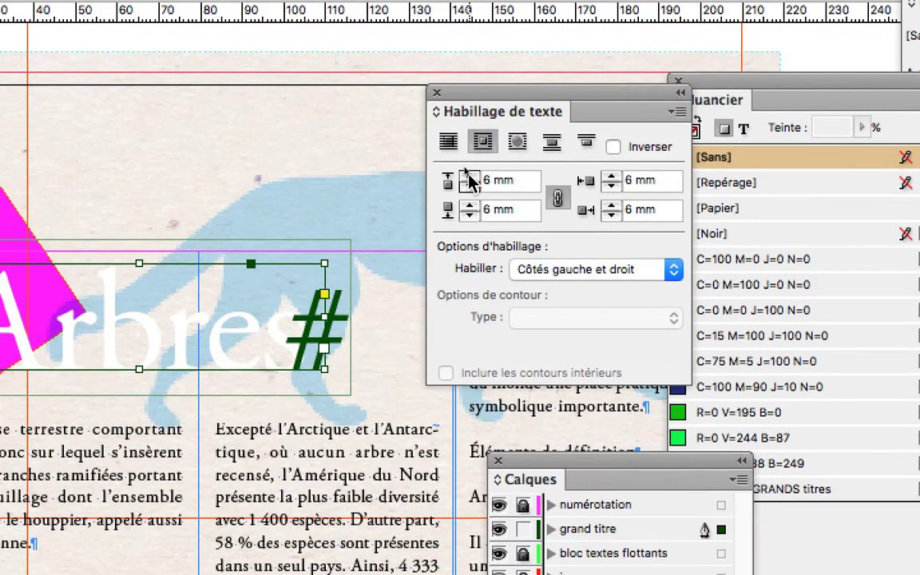
left_click(469, 175)
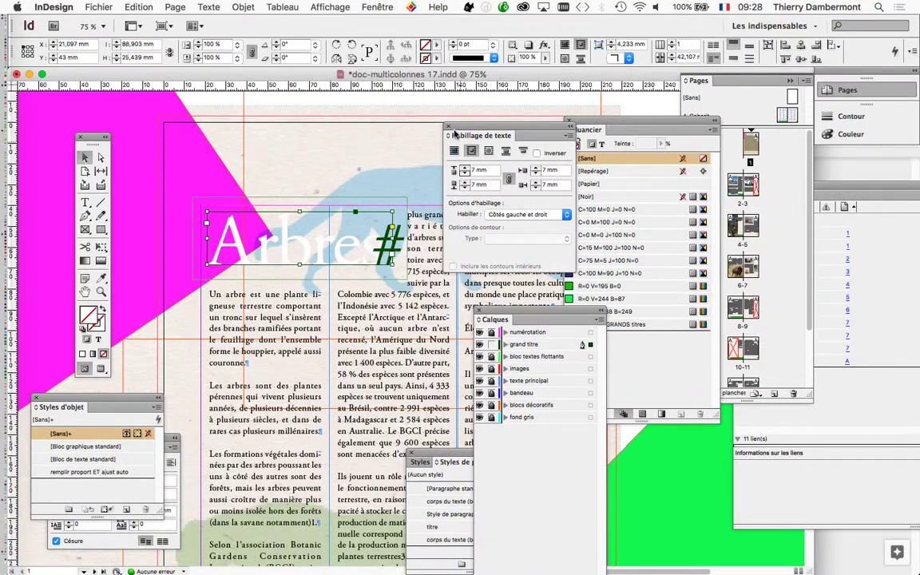
- Close the text wrap, swatches, layers and paragraph styles panels, and preview the page with the title deselected
left_click(448, 126)
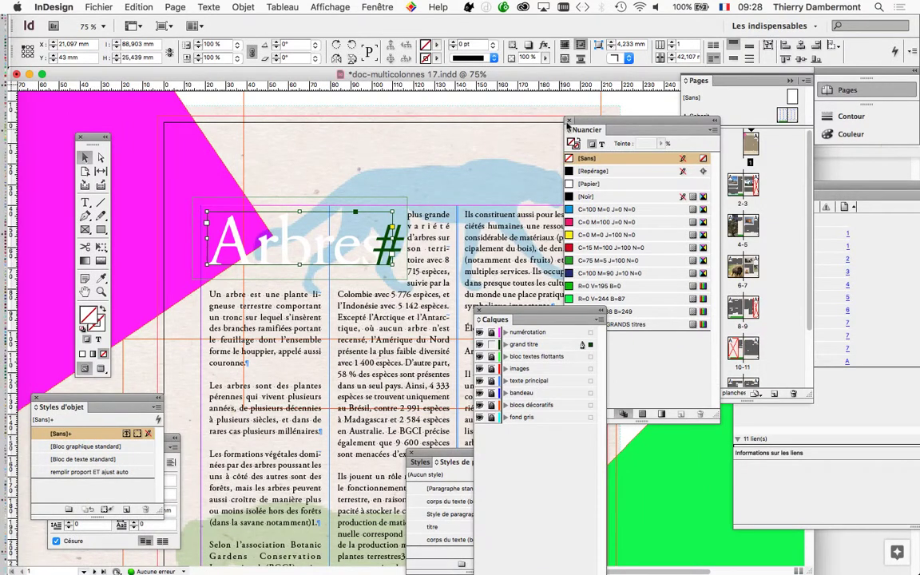
left_click(511, 116)
left_click(480, 311)
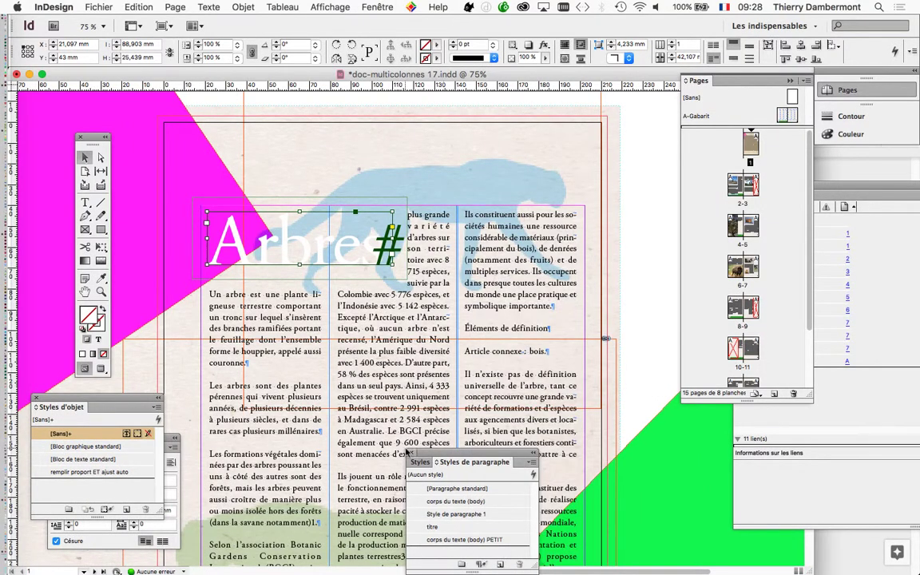
left_click(409, 452)
key("w")
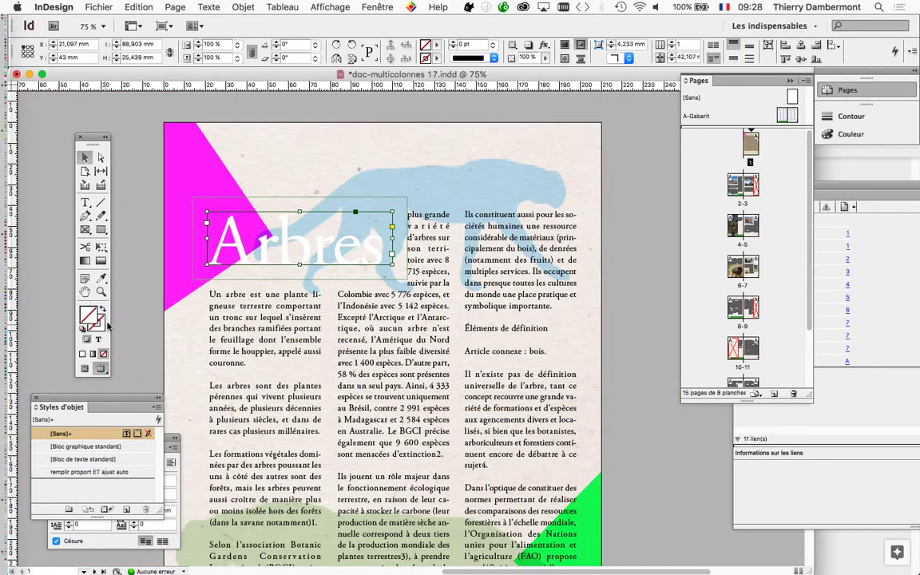
left_click(133, 300)
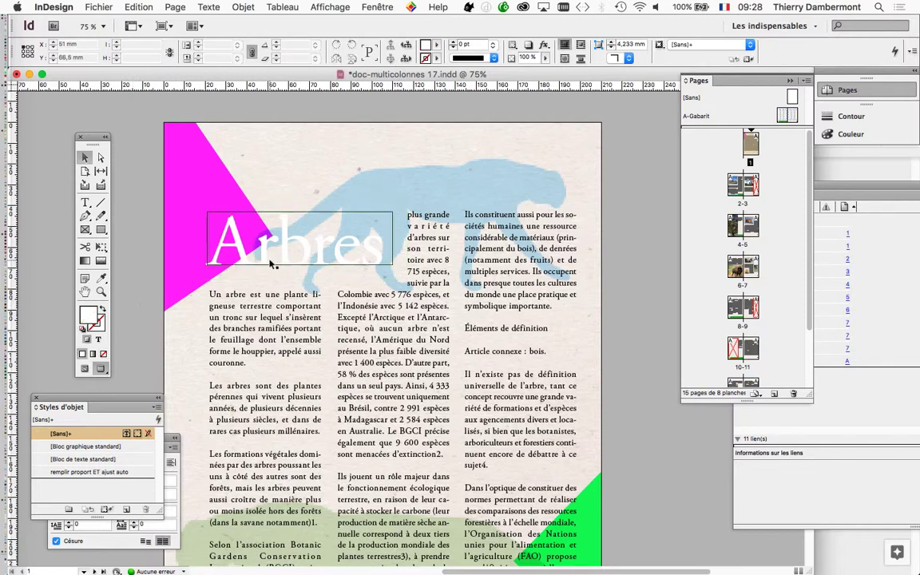
- Try the "Arbres" title frame at different positions over the text columns, first across the third column, then across the first two
left_click_drag(272, 263, 438, 284)
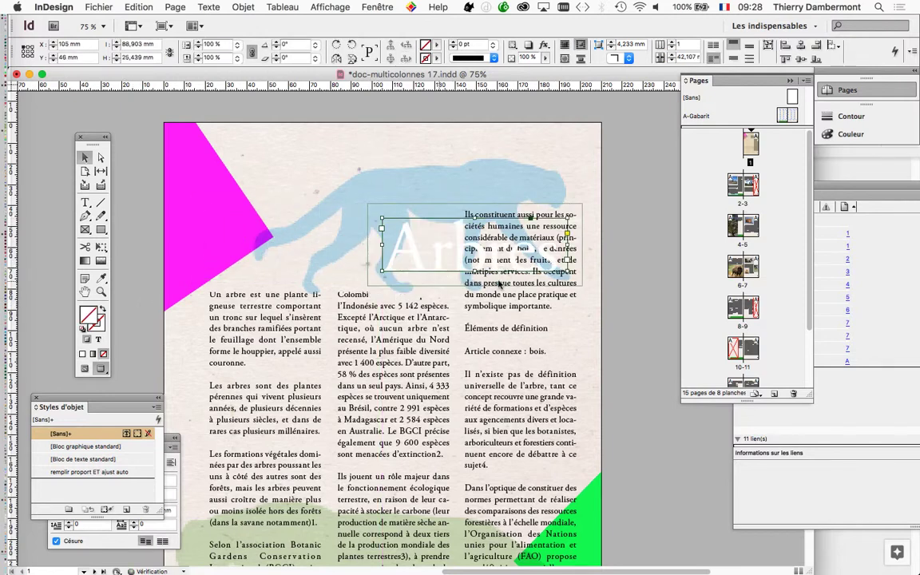
left_click_drag(499, 284, 373, 290)
left_click(622, 346)
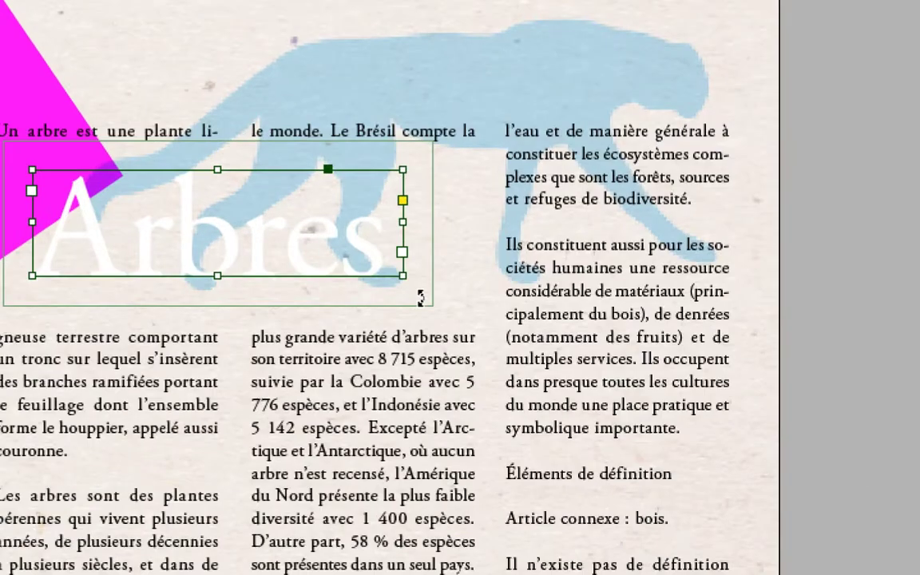
- Rotate the "Arbres" title frame by 90° so that the title reads vertically
left_click_drag(421, 297, 394, 62)
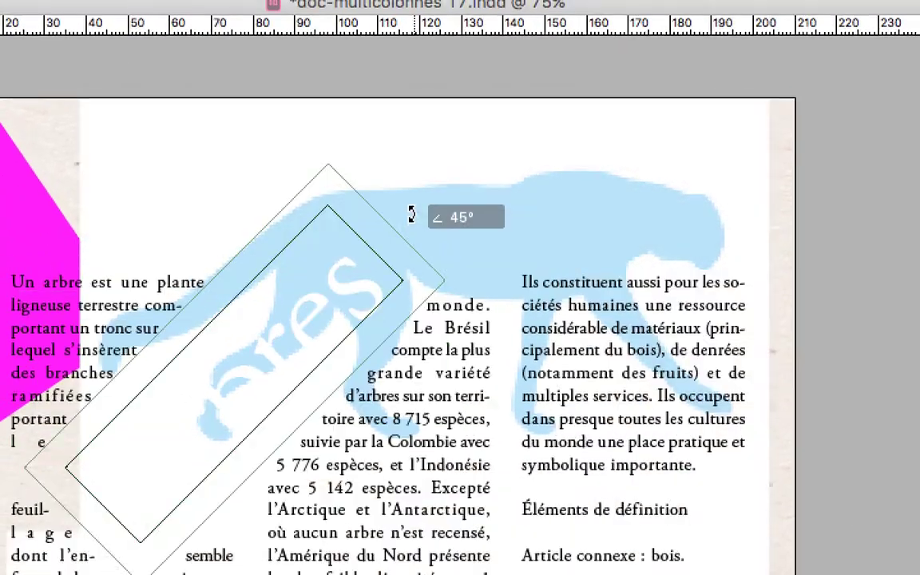
left_click_drag(411, 214, 339, 162)
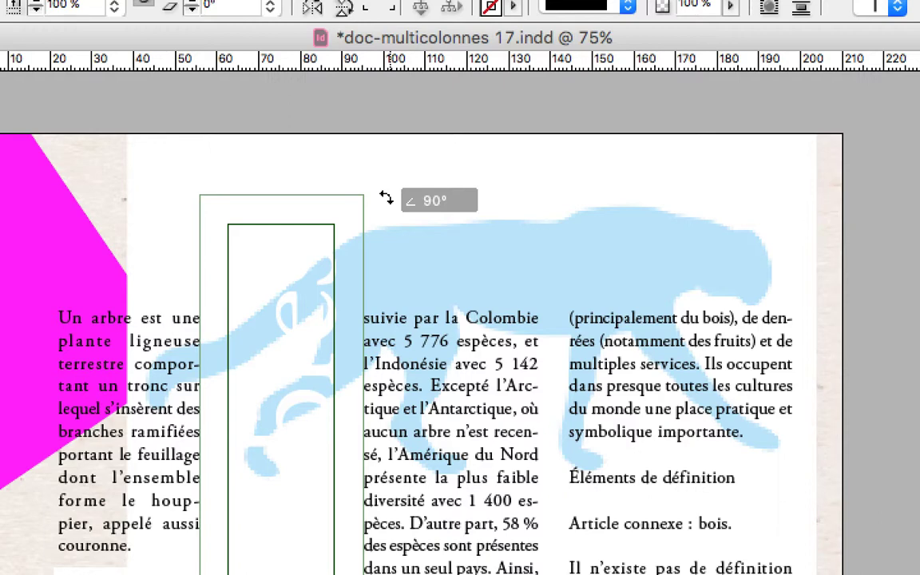
left_click_drag(386, 198, 386, 197)
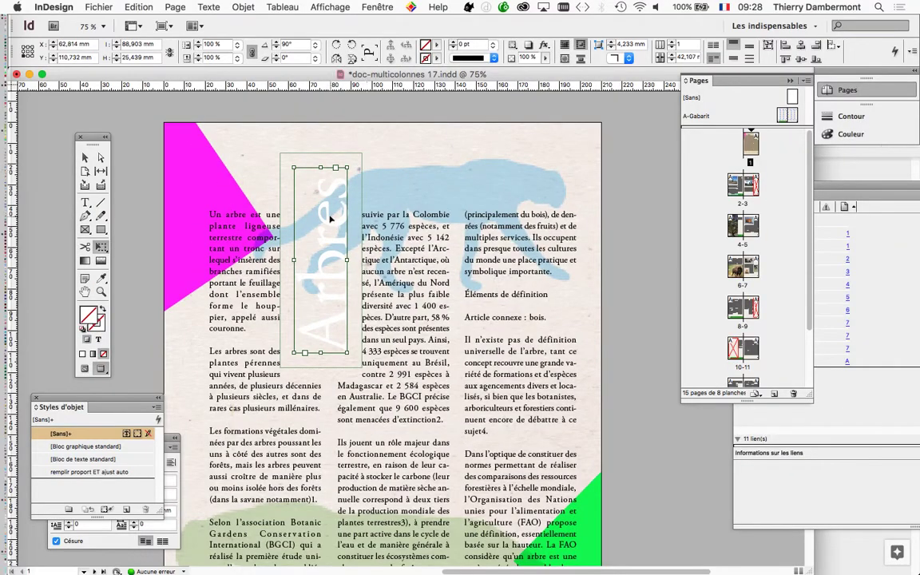
- Move the vertical title to the left edge of the first column, at about X 16 mm, Y 126.4 mm
left_click(84, 157)
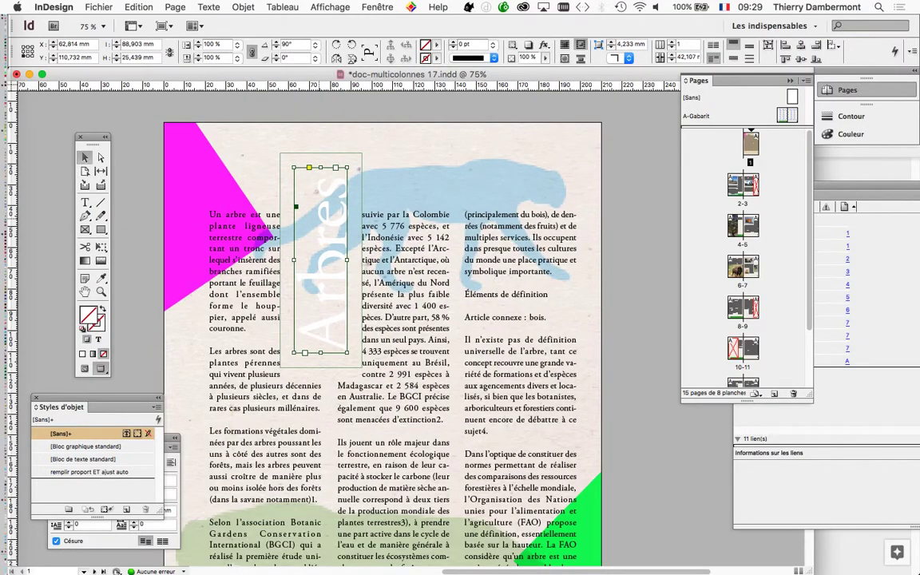
left_click_drag(321, 230, 249, 268)
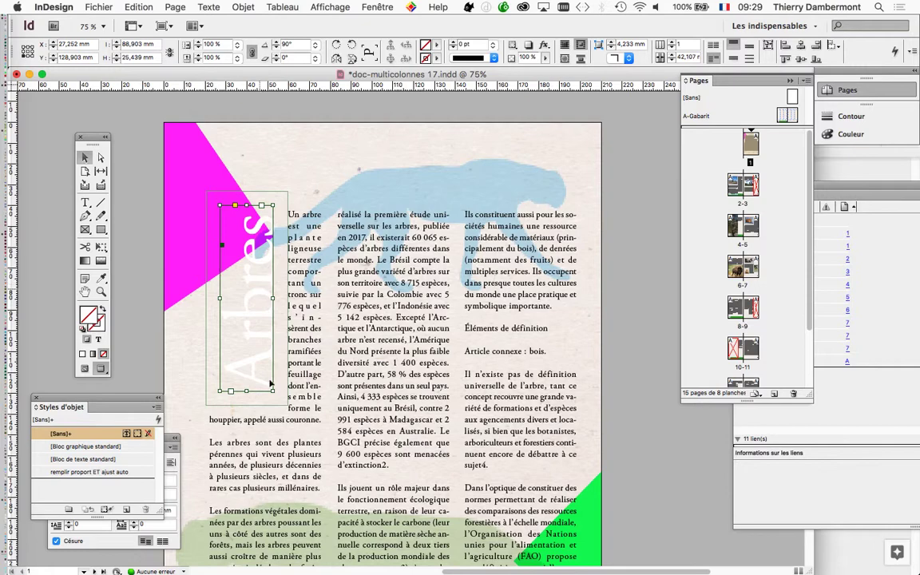
key("super+equal")
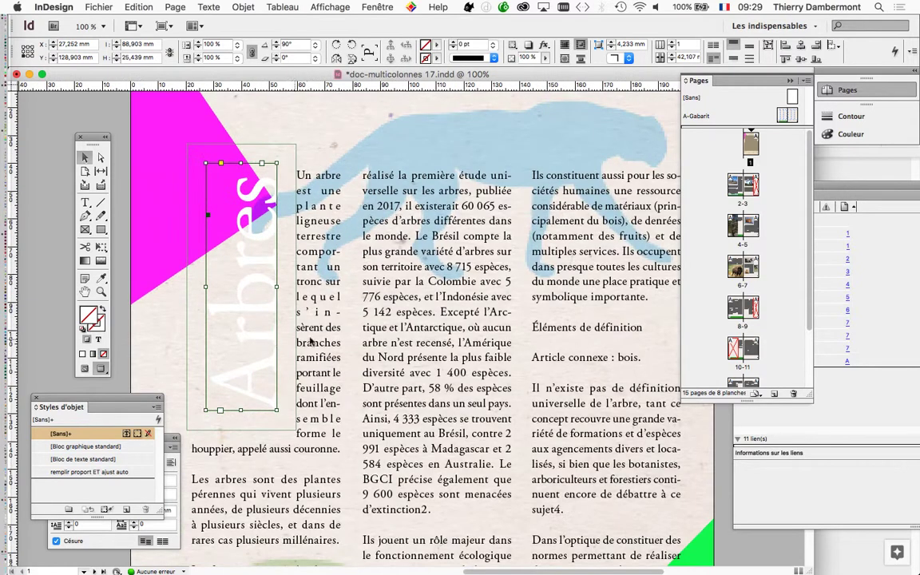
scroll(288, 303, "left", 4)
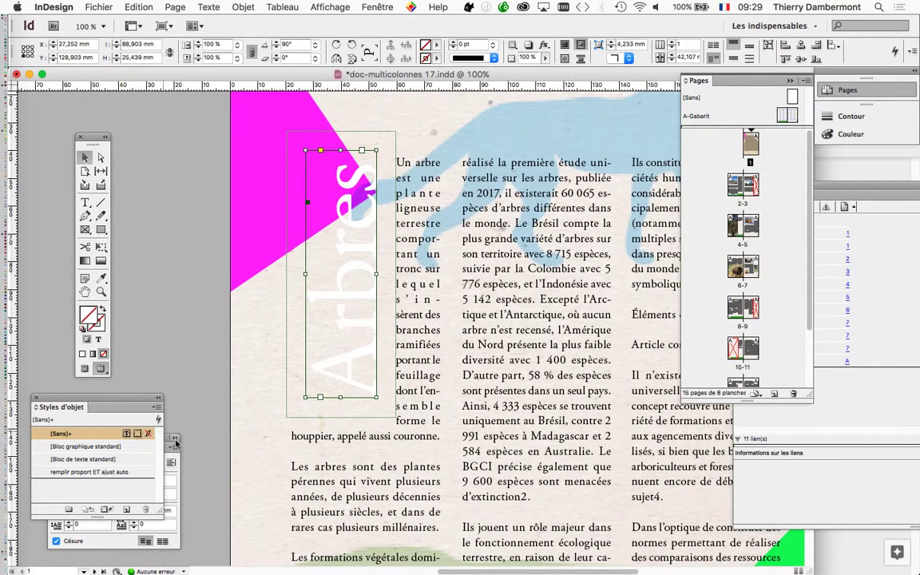
left_click_drag(324, 180, 293, 174)
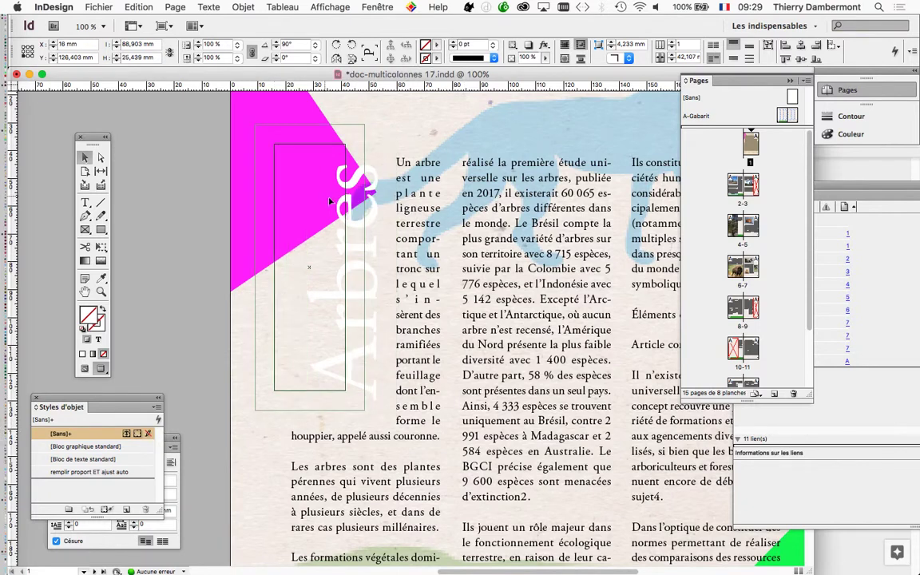
- Unlink the vertical title's text wrap offsets and set the left and right offsets to 0 mm
left_click(377, 6)
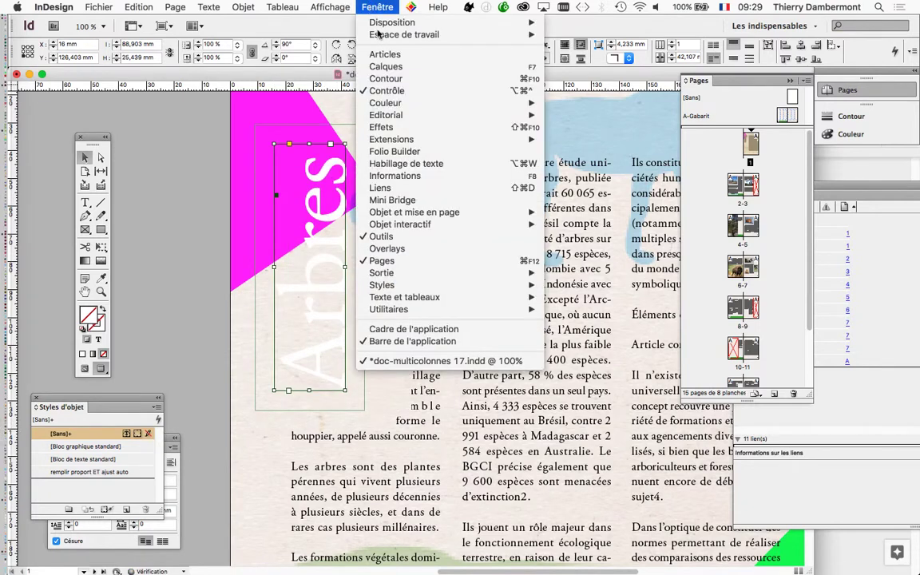
left_click(371, 152)
left_click_drag(466, 124, 413, 95)
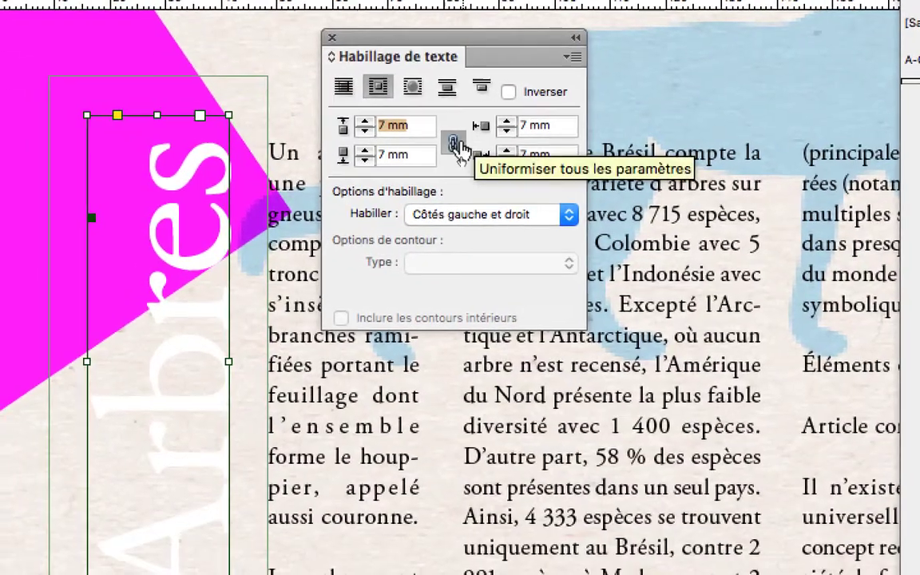
left_click(453, 199)
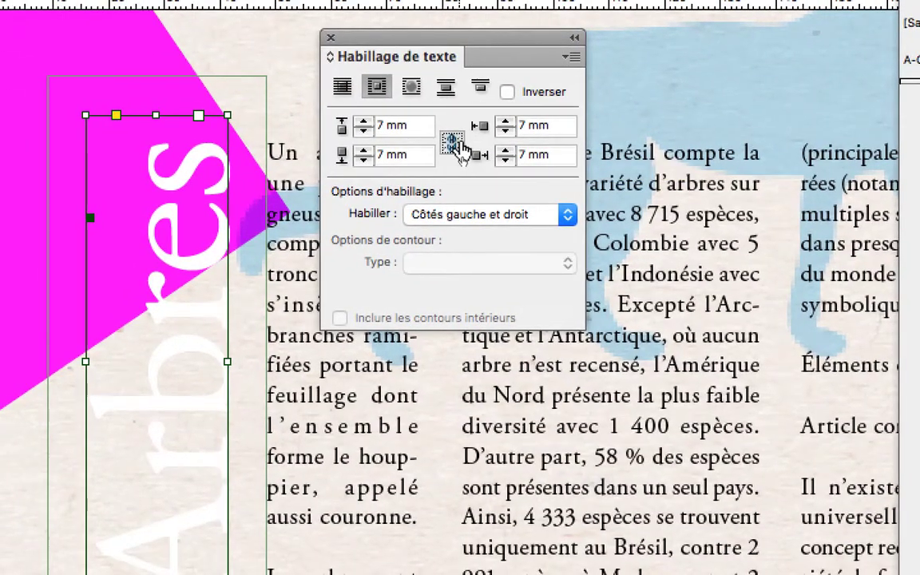
left_click(479, 142)
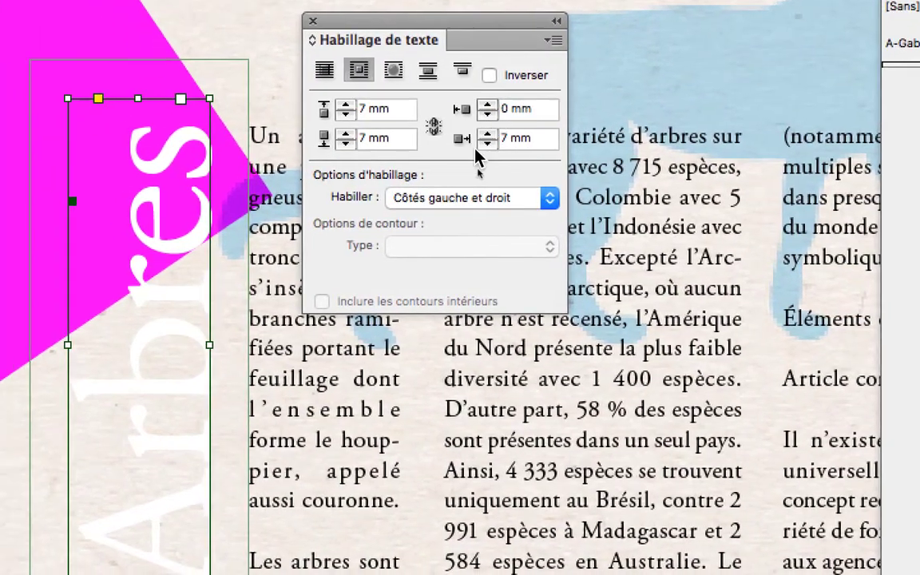
left_click(484, 145)
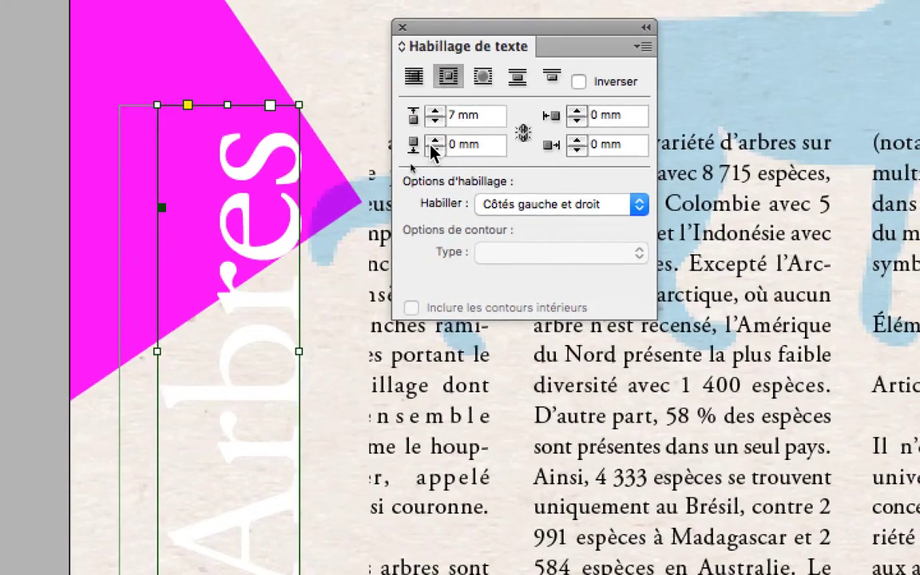
- Set the vertical title's bottom text wrap offset to 4 mm and close the text wrap settings
left_click(432, 149)
left_click(431, 145)
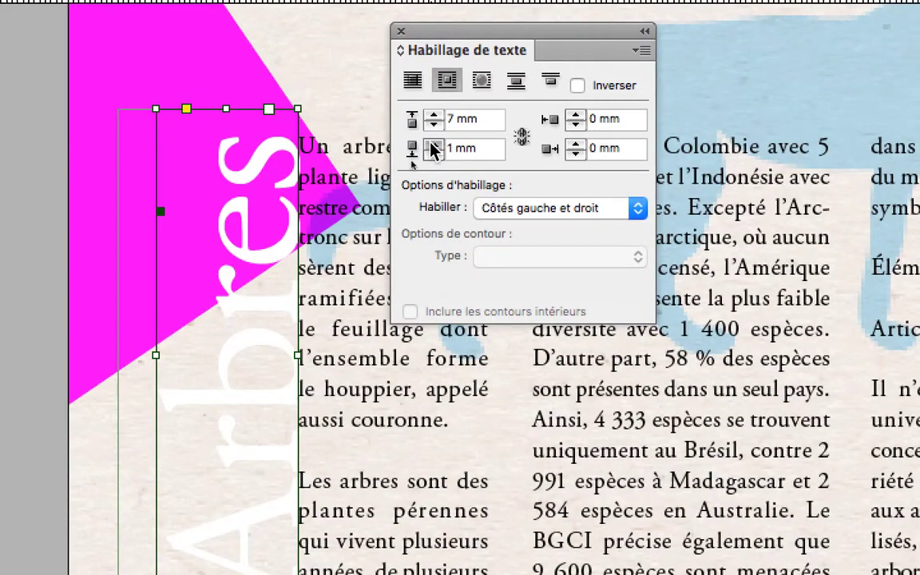
left_click(431, 145)
left_click(432, 145)
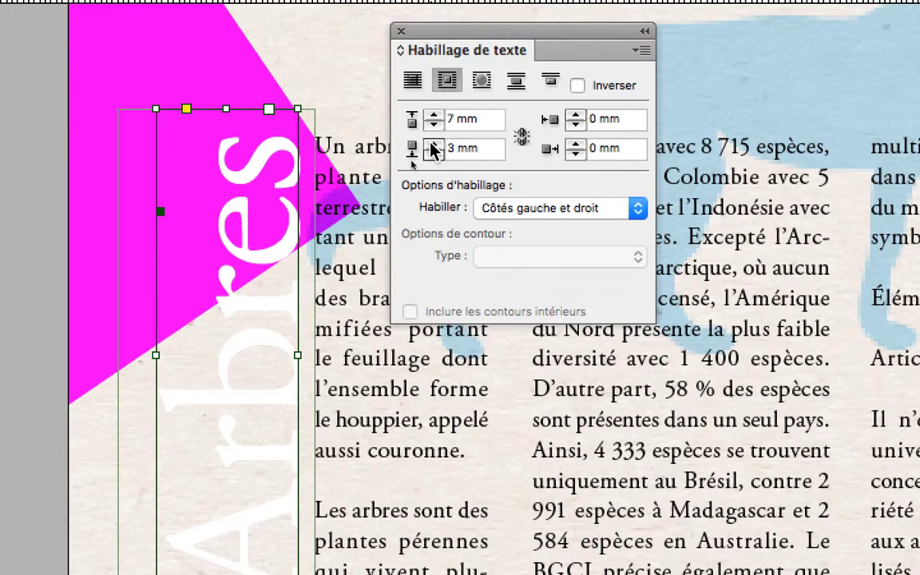
left_click(431, 144)
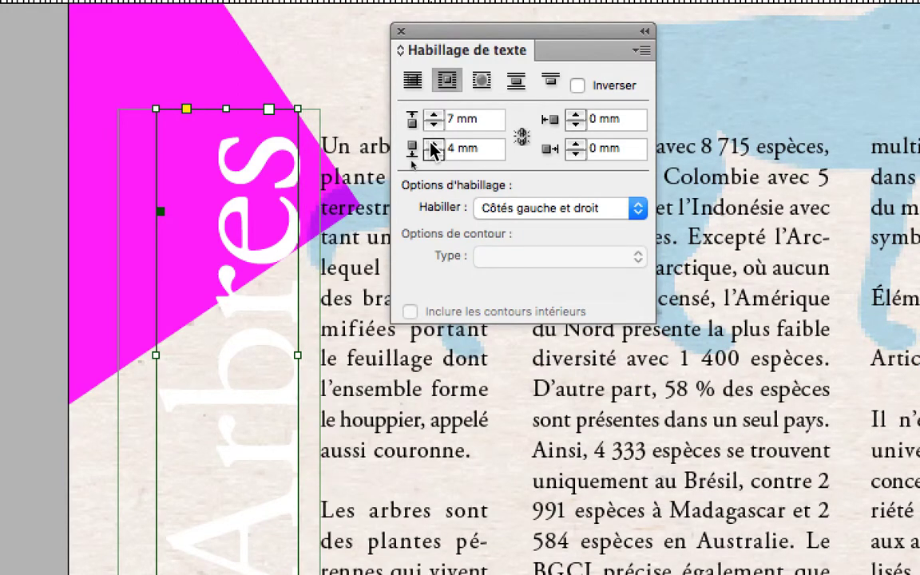
left_click(432, 145)
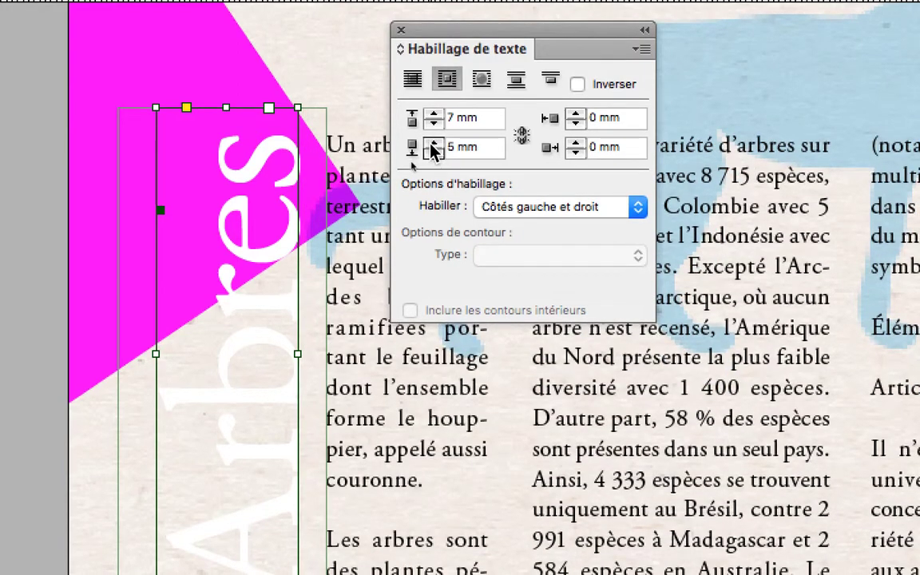
left_click(431, 150)
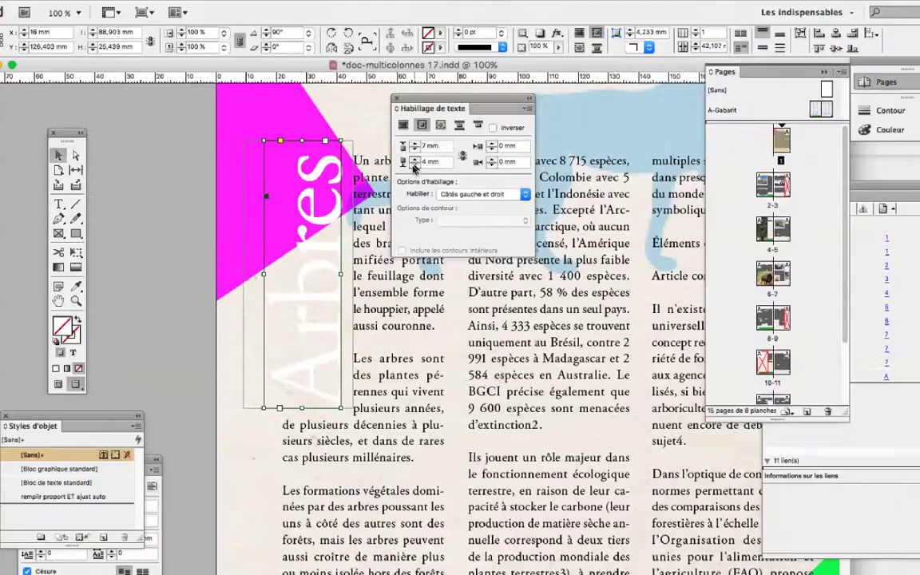
key("super+alt+w")
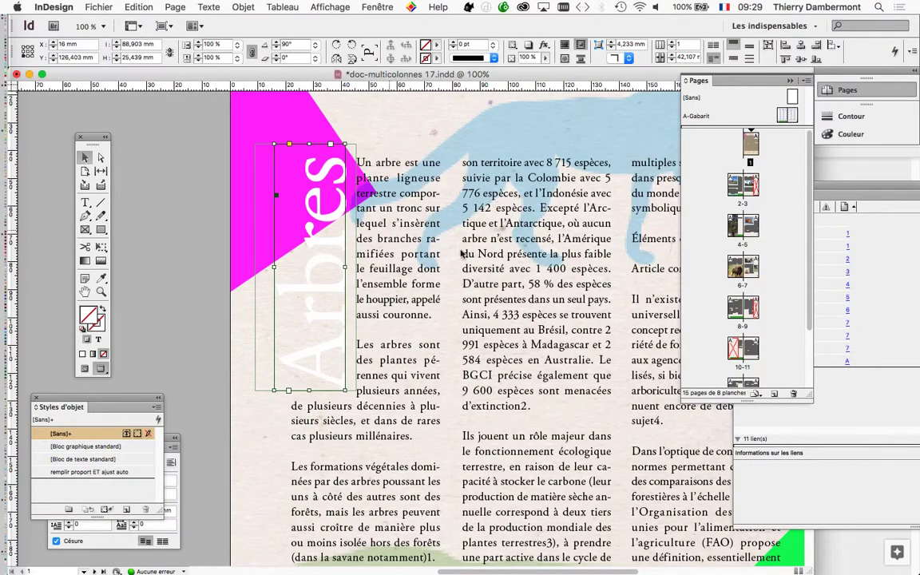
key("super+minus")
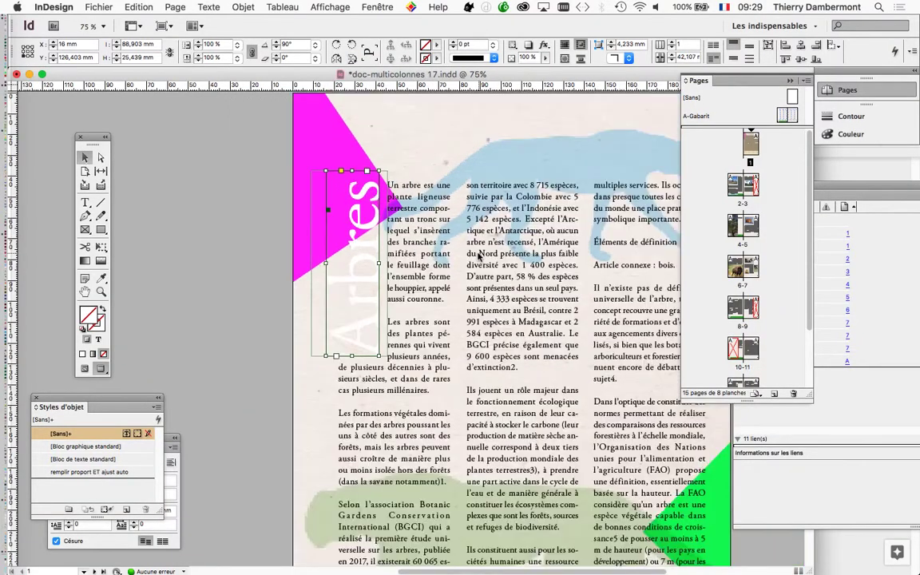
- Show the document's layers and lock every layer except "blocs décoratifs"
left_click(368, 7)
mouse_move(419, 106)
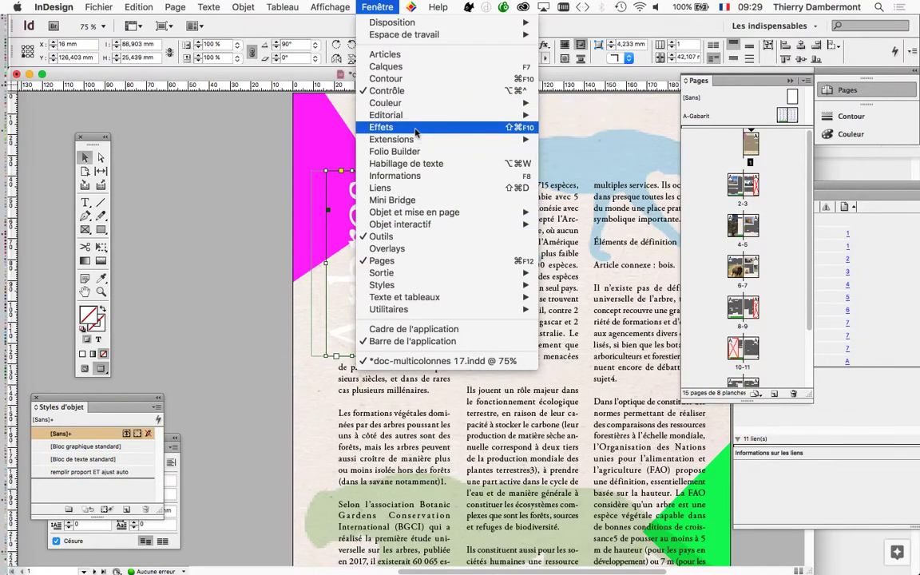
left_click(399, 66)
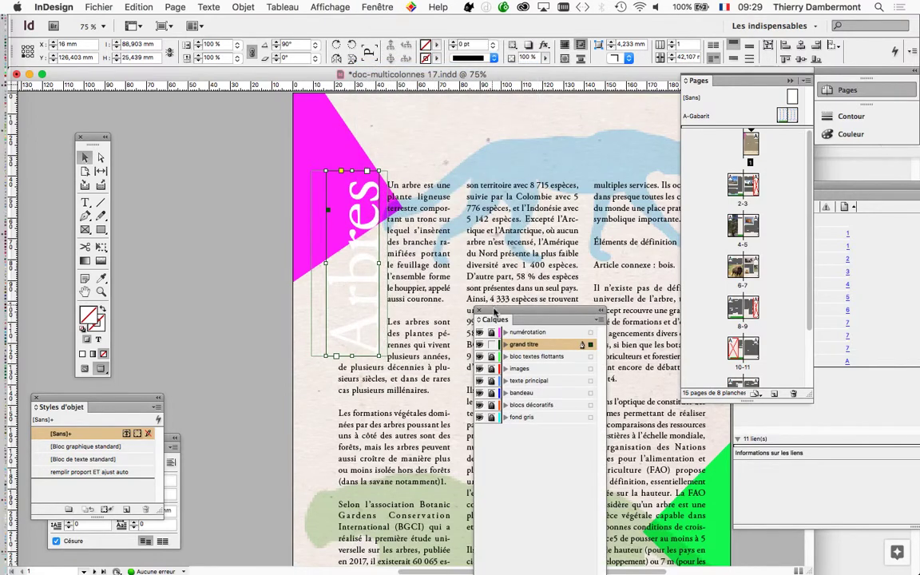
left_click_drag(494, 311, 468, 120)
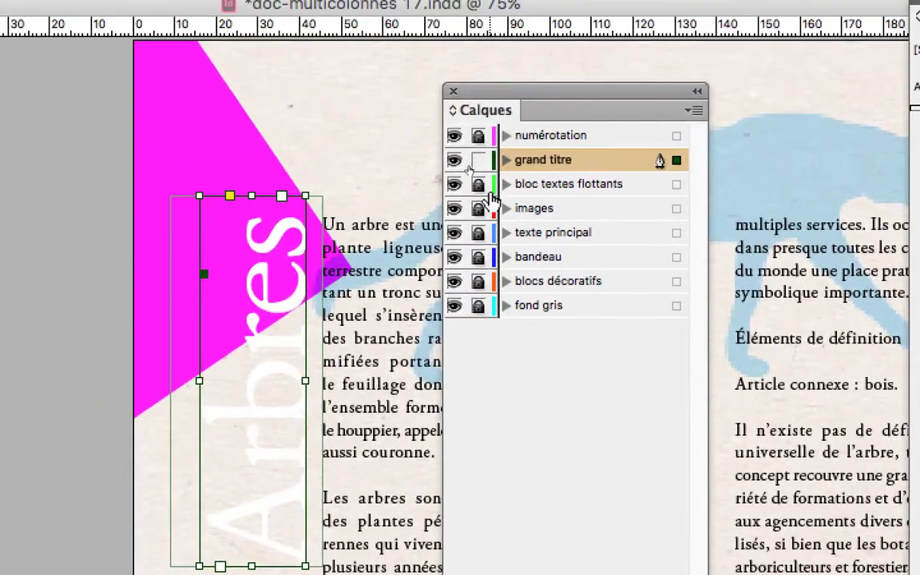
left_click_drag(464, 163, 464, 288)
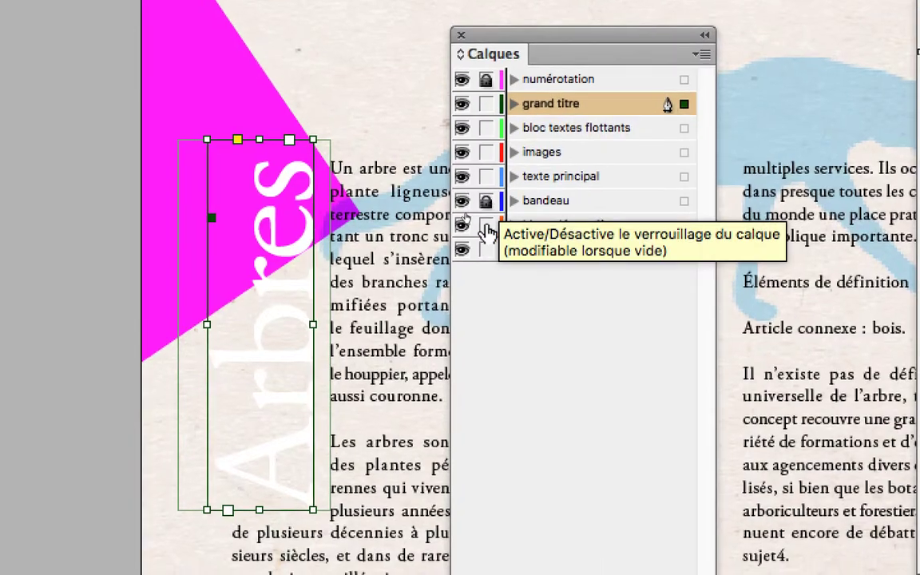
left_click(483, 241, "alt")
- Move the magenta decorative block behind the vertical "Arbres" title, to about X -151.2 mm, Y 34.1 mm
left_click(272, 183)
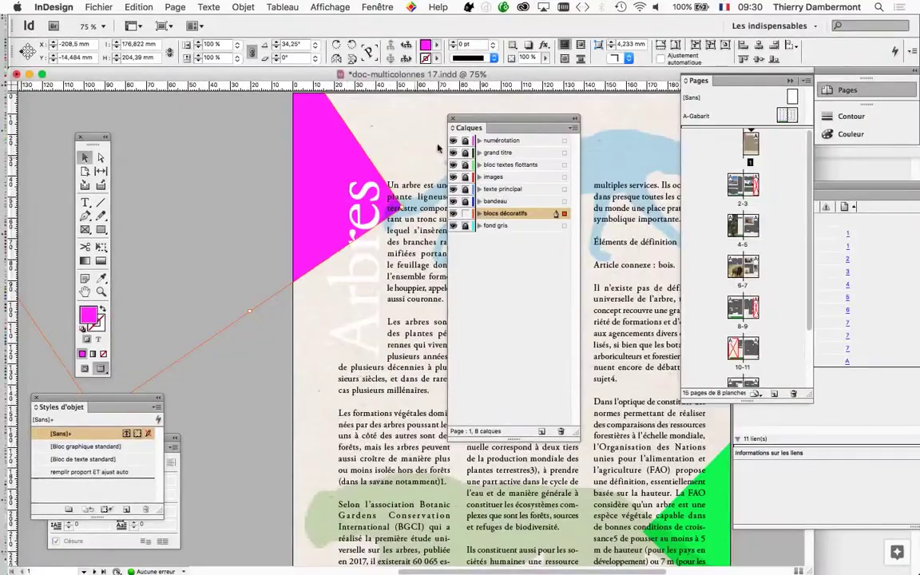
left_click_drag(674, 70, 877, 103)
left_click_drag(583, 136, 589, 136)
key("super+minus")
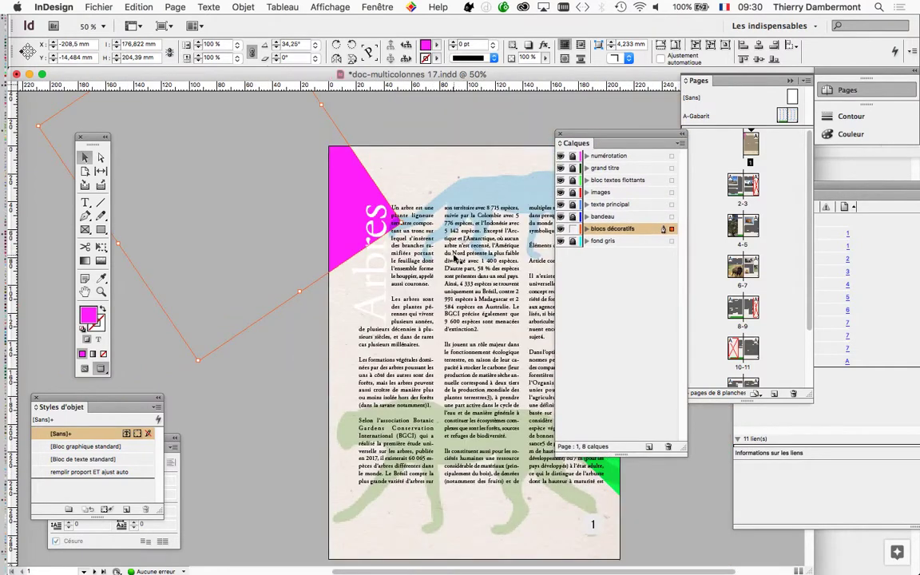
key("super+minus")
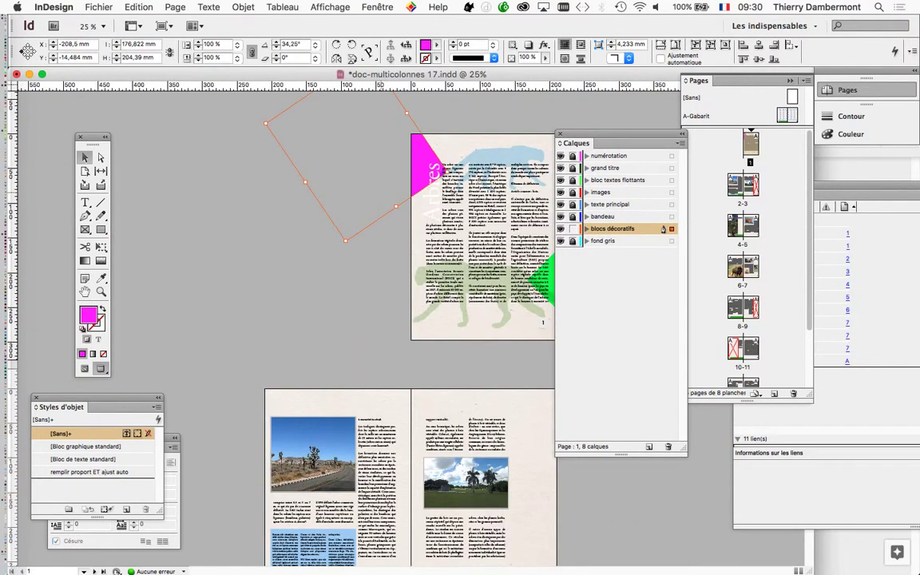
left_click_drag(406, 165, 461, 211)
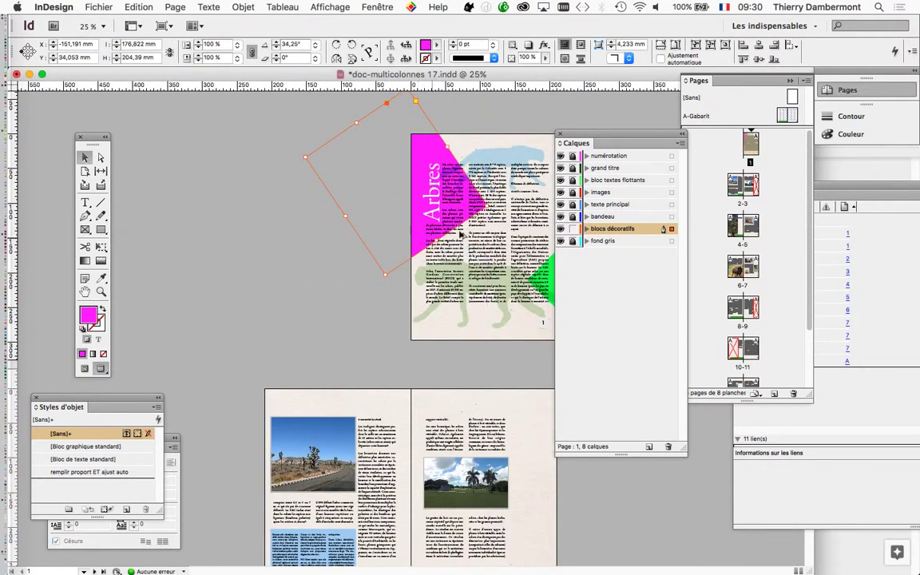
- Shift the magenta block slightly up and to the left, to about X -158.7 mm, Y 25.1 mm
key("super+equal")
left_click_drag(408, 292, 142, 335)
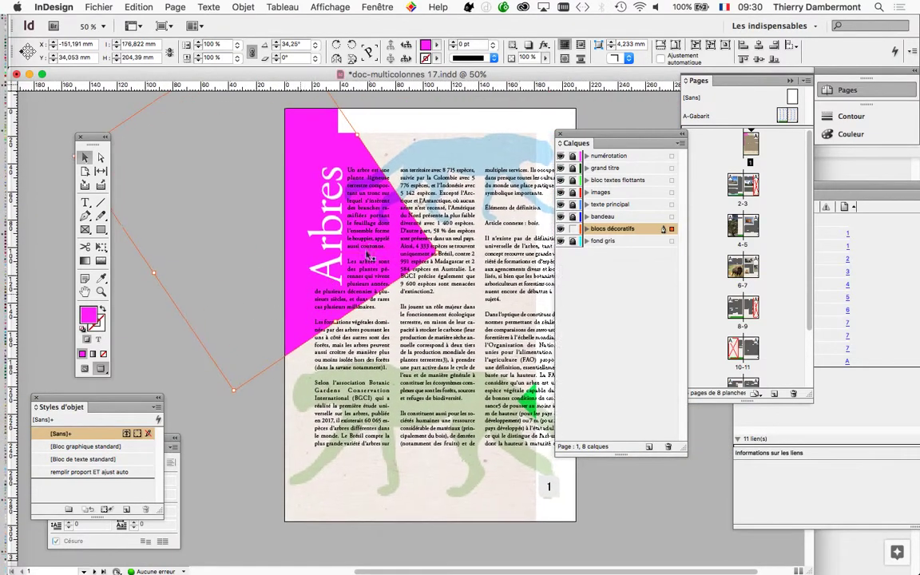
scroll(367, 251, "up", 1)
left_click(375, 257)
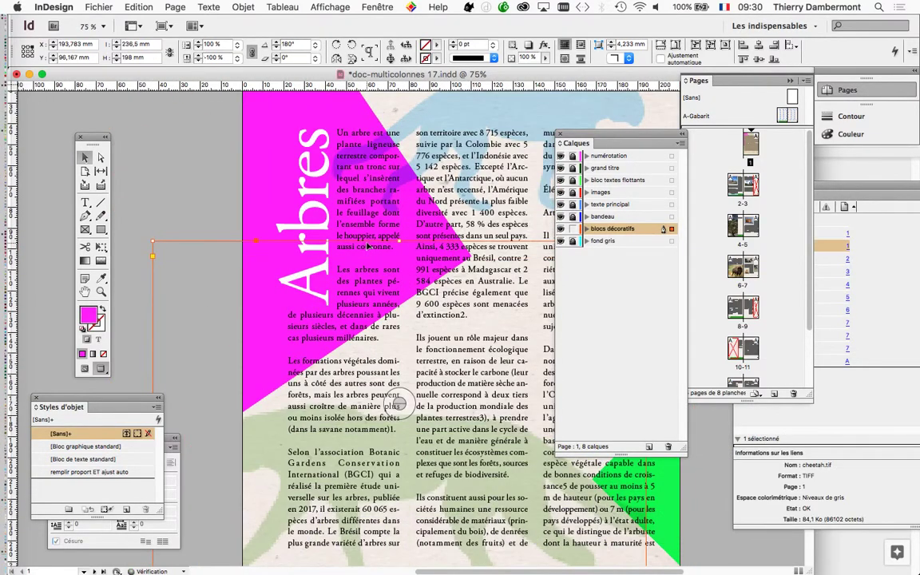
left_click(260, 183)
- Deselect the magenta block and examine the title and wrapped text over it, both close up and across the whole page
scroll(315, 238, "down", 1)
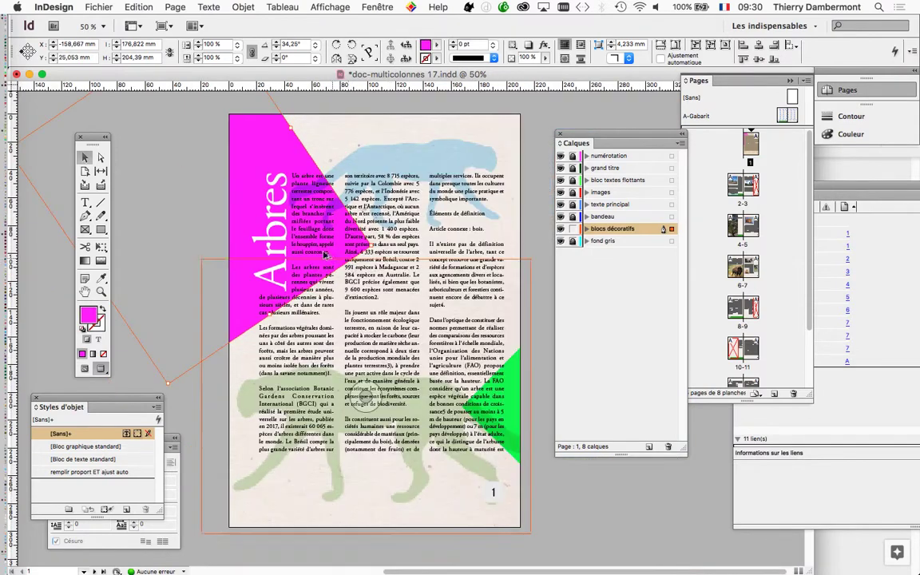
scroll(315, 238, "up", 2)
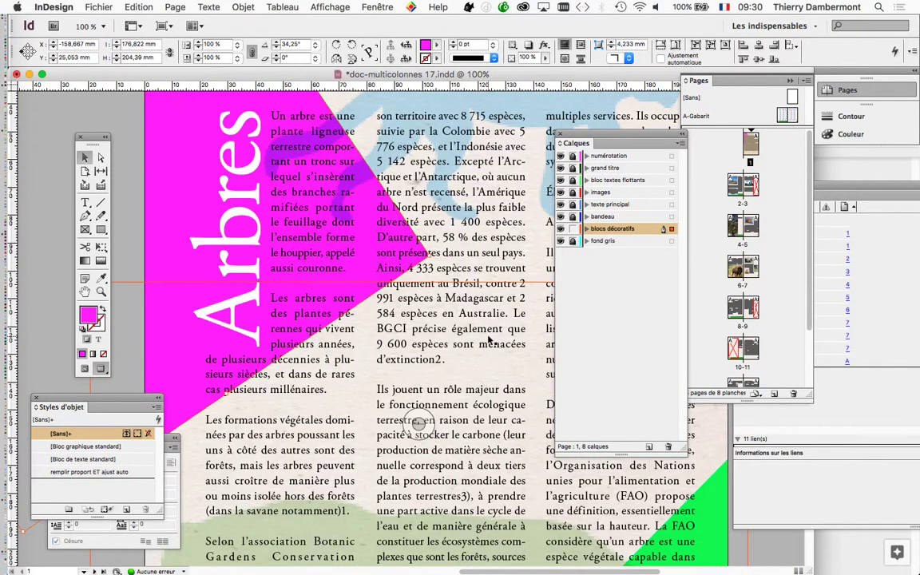
scroll(447, 312, "down", 2)
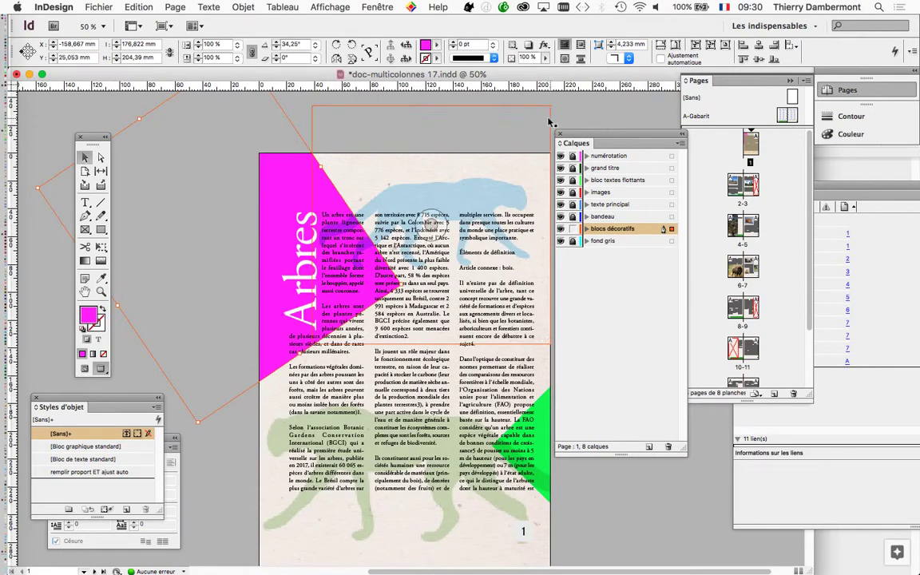
left_click(517, 169)
left_click(270, 291)
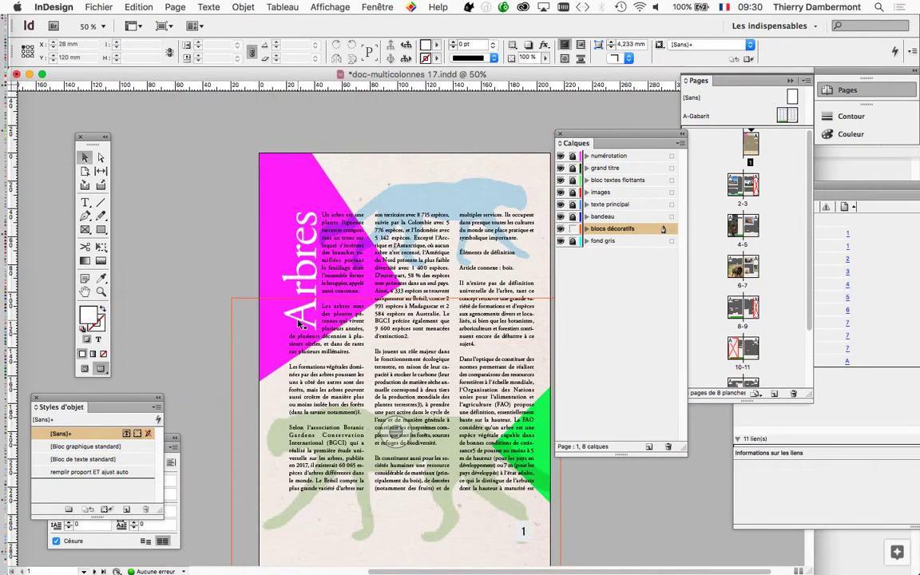
left_click(318, 266)
scroll(316, 267, "up", 2)
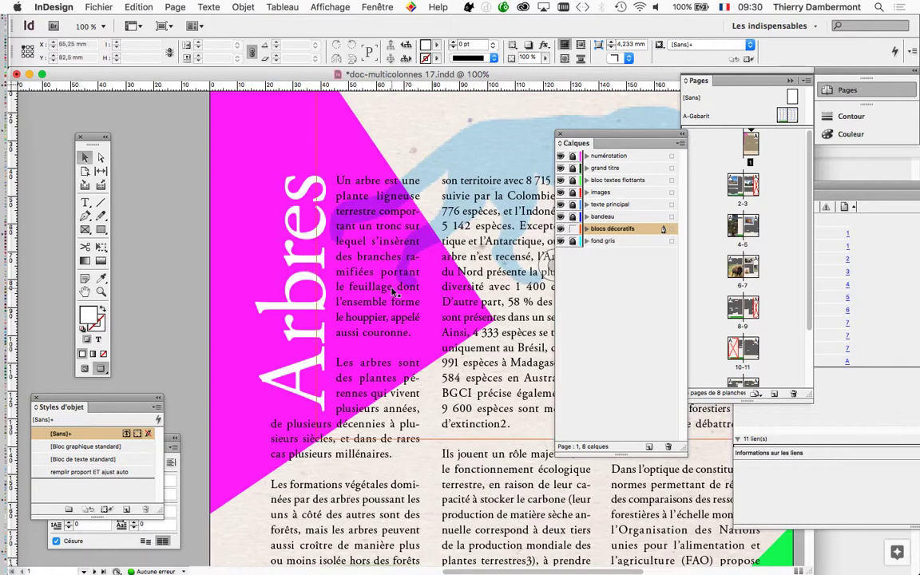
scroll(311, 256, "down", 2)
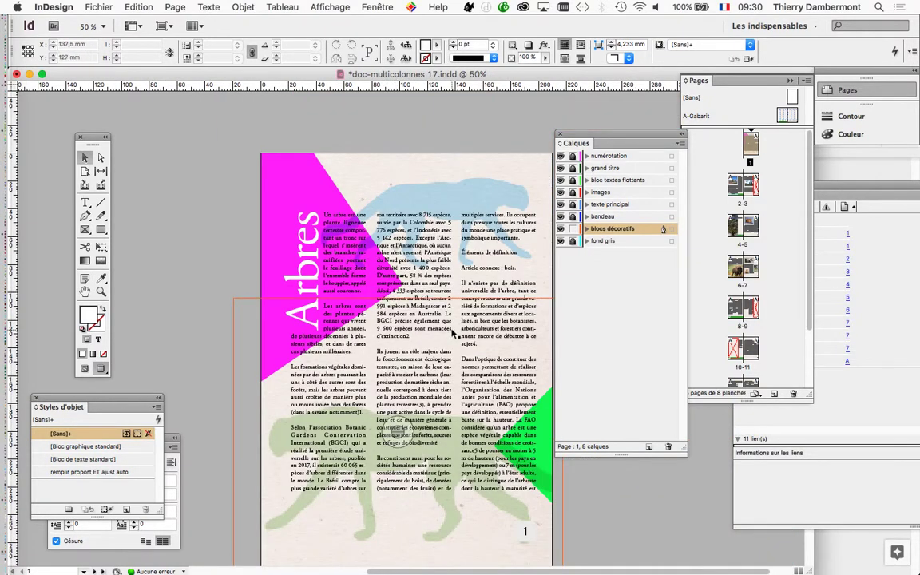